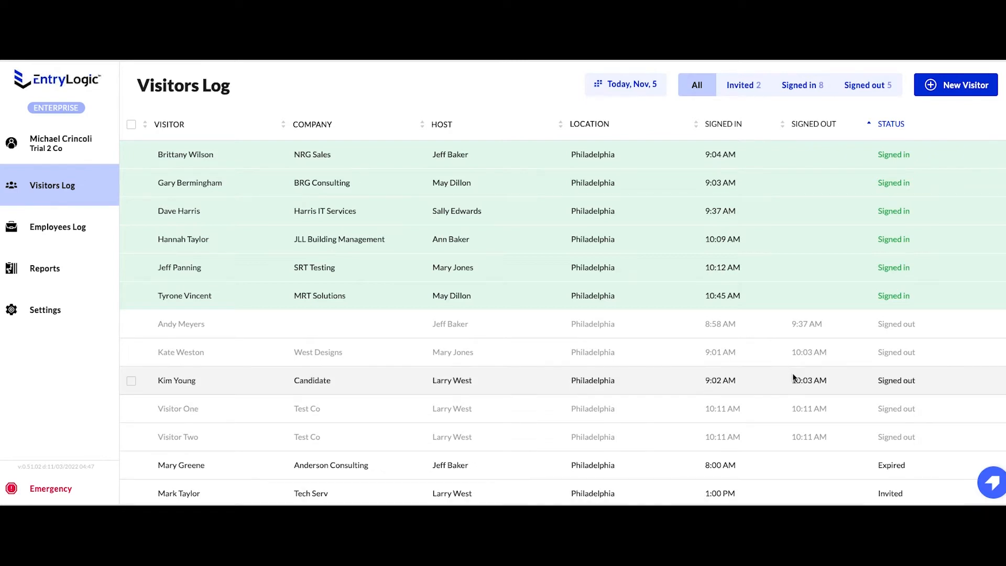
- Look through today's visitor entries in the Visitors Log, including their statuses and the sign-out option for signed-in visitors
mouse_move(903, 157)
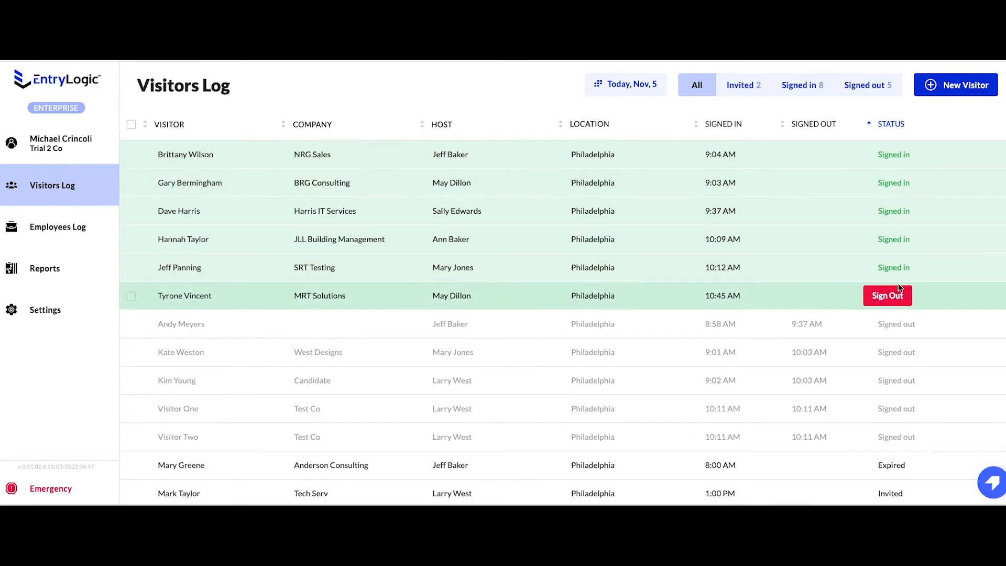
mouse_move(815, 272)
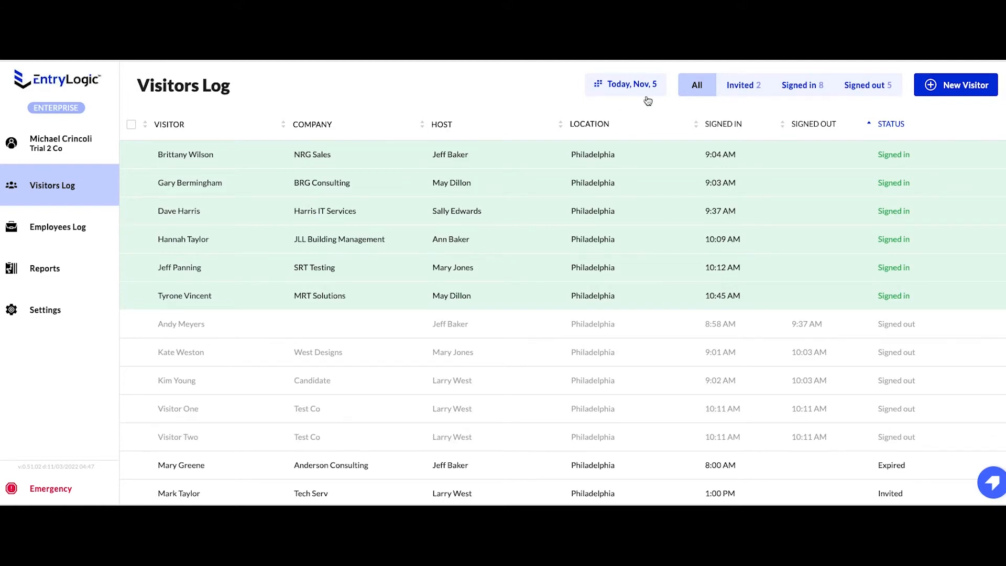
scroll(768, 297, "down", 1)
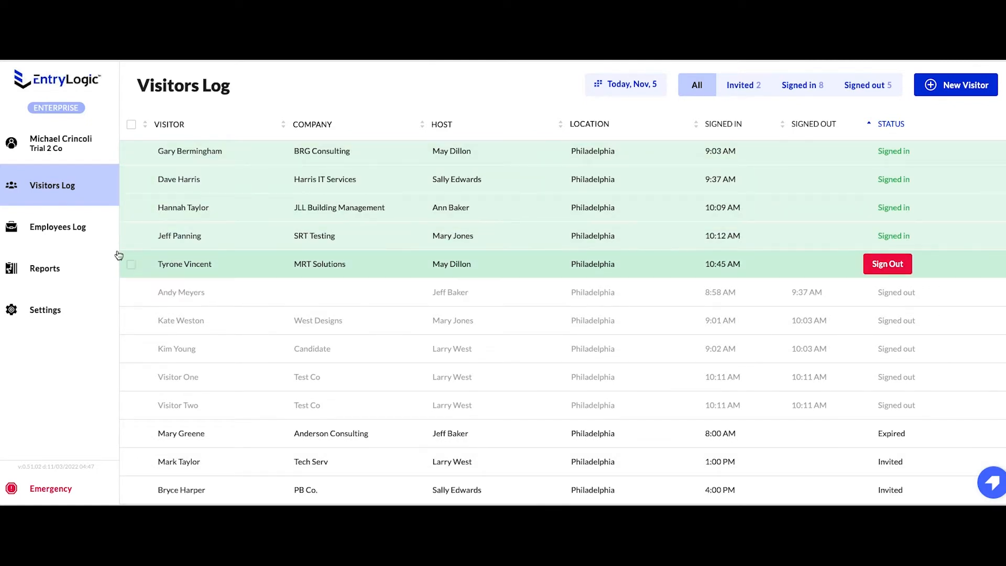
- Open the Employees Log and look through the sign-in statuses of all employees for today
left_click(53, 232)
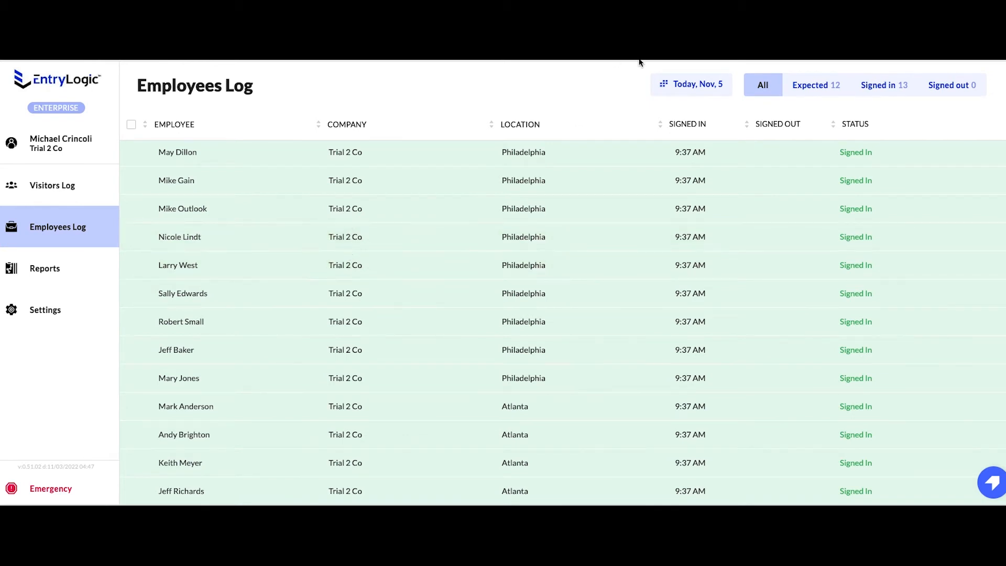
scroll(715, 319, "down", 3)
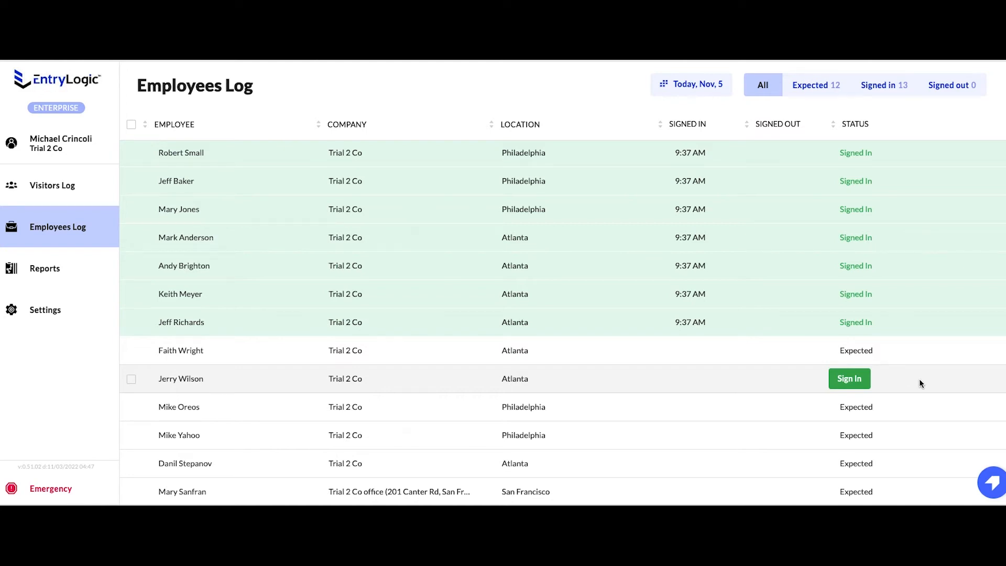
scroll(603, 288, "up", 3)
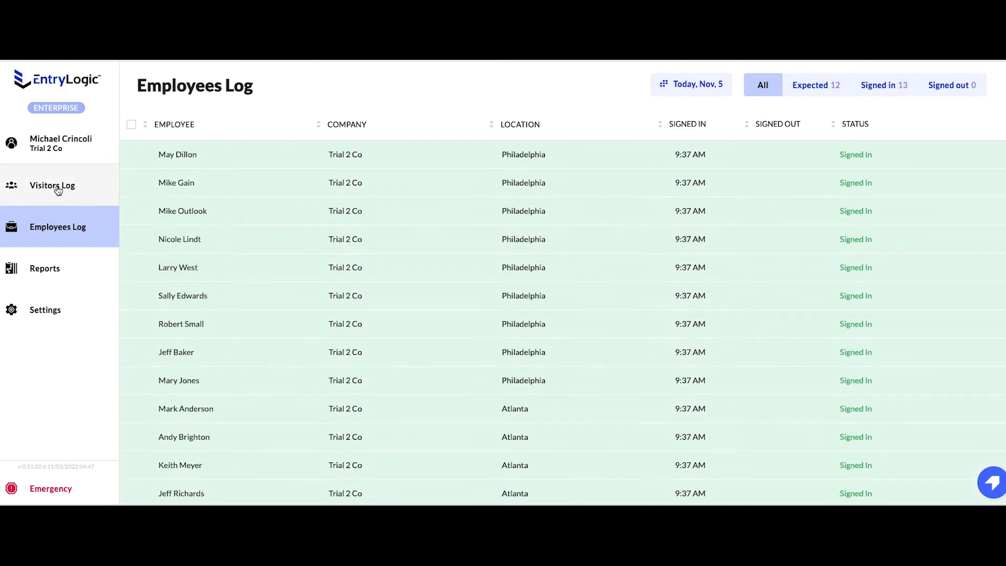
- Start a new visitor entry in the Visitors Log with location Philadelphia, an employee as host and Meeting as the reason for visit
left_click(58, 186)
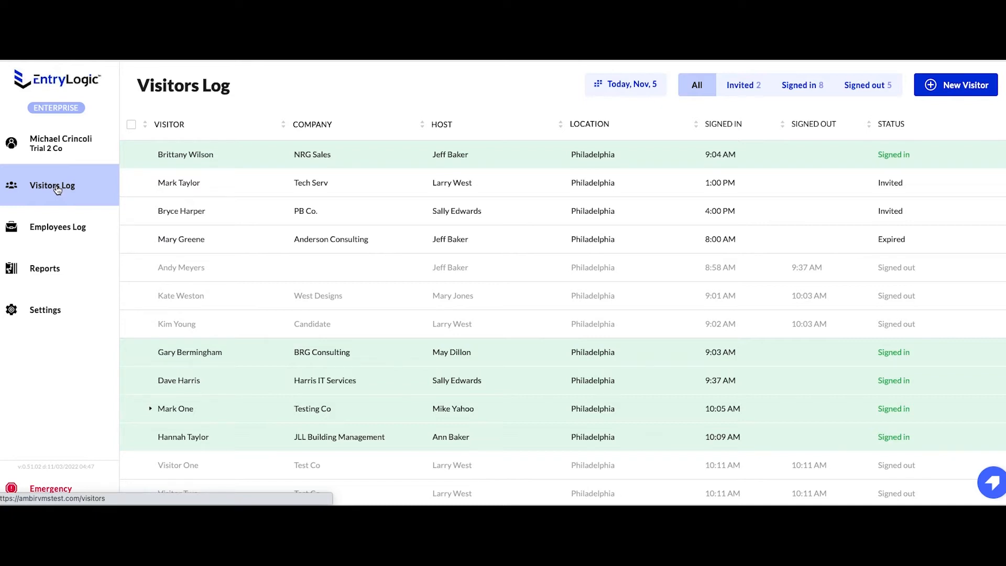
left_click(961, 93)
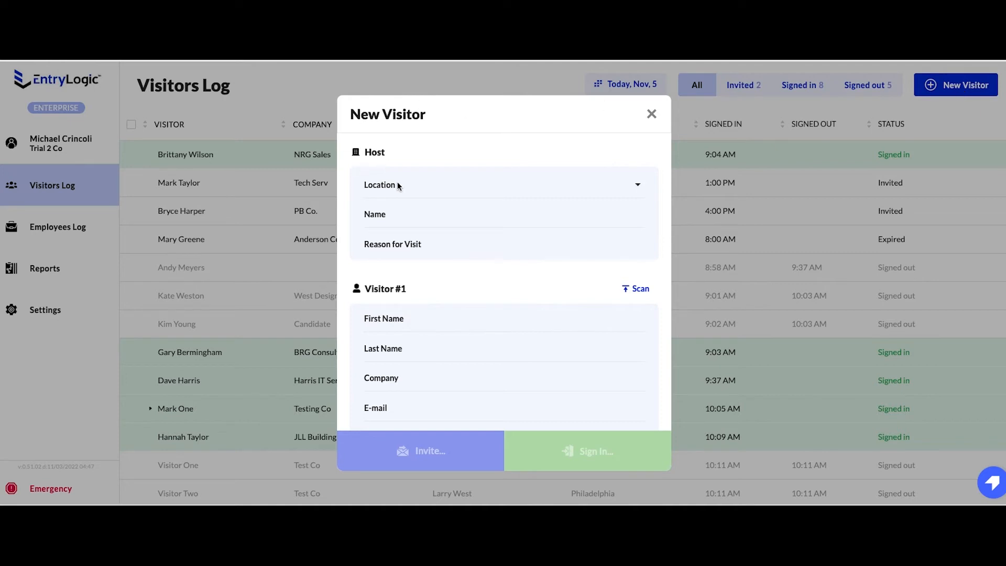
left_click(439, 189)
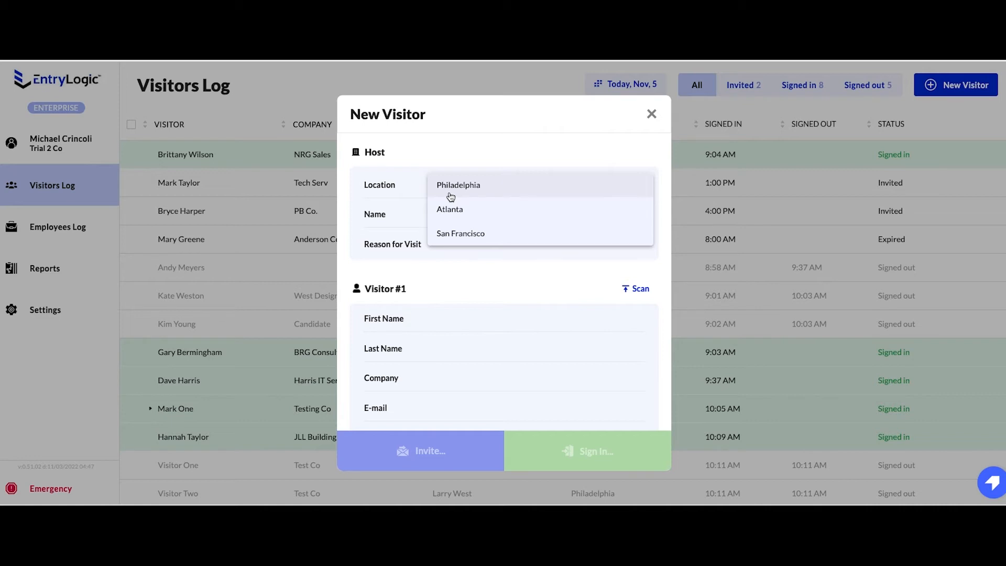
left_click(461, 194)
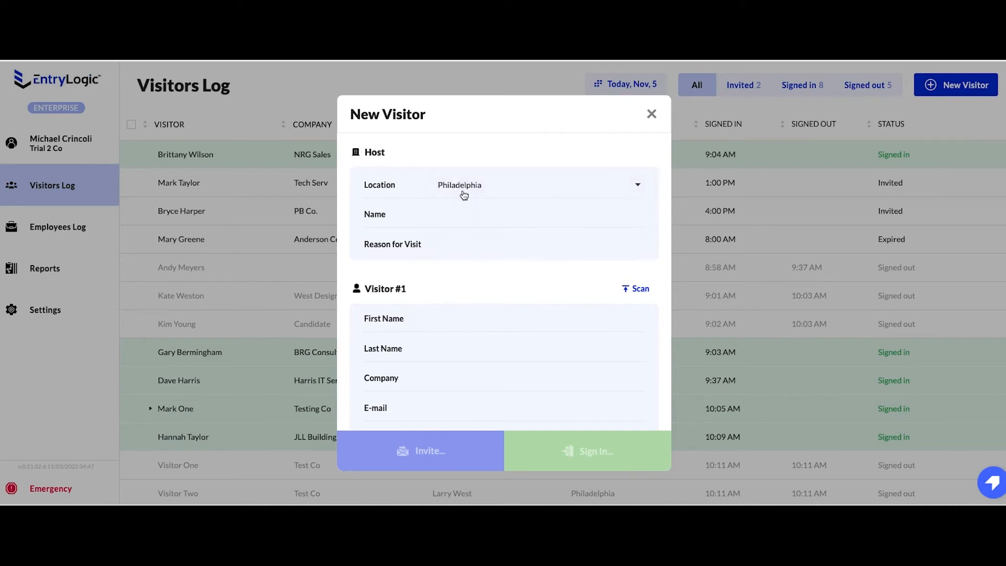
left_click(452, 212)
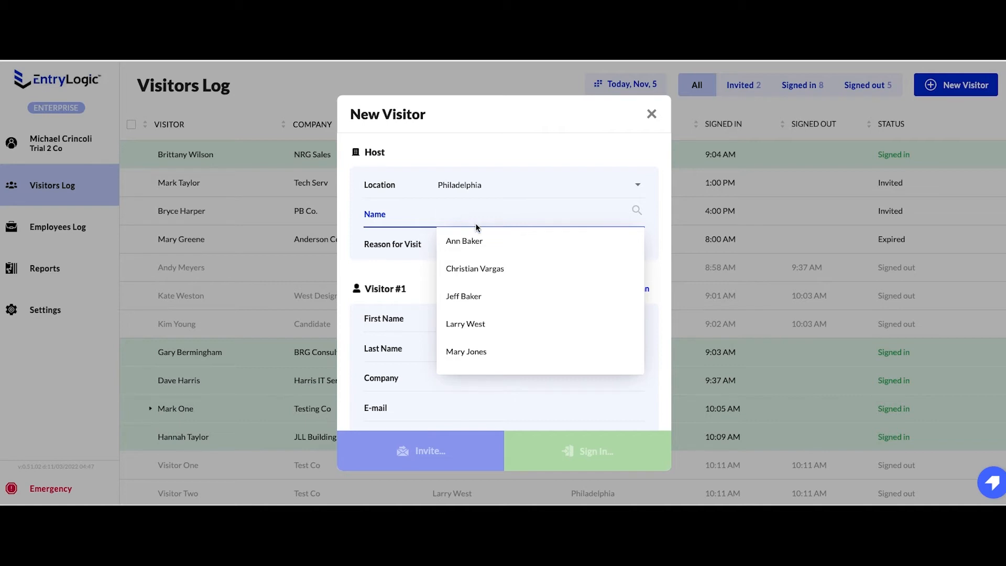
left_click(464, 296)
left_click(455, 243)
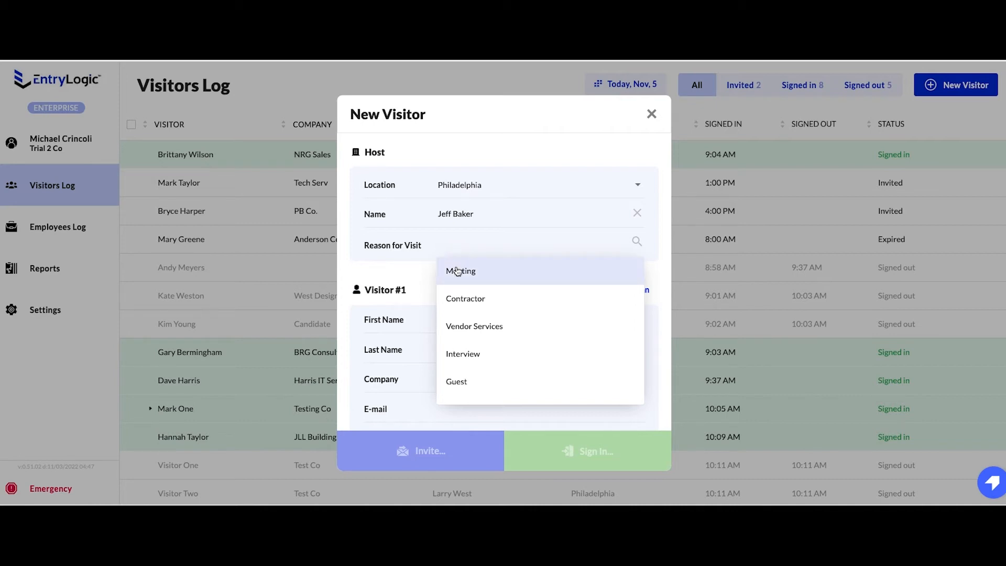
left_click(456, 270)
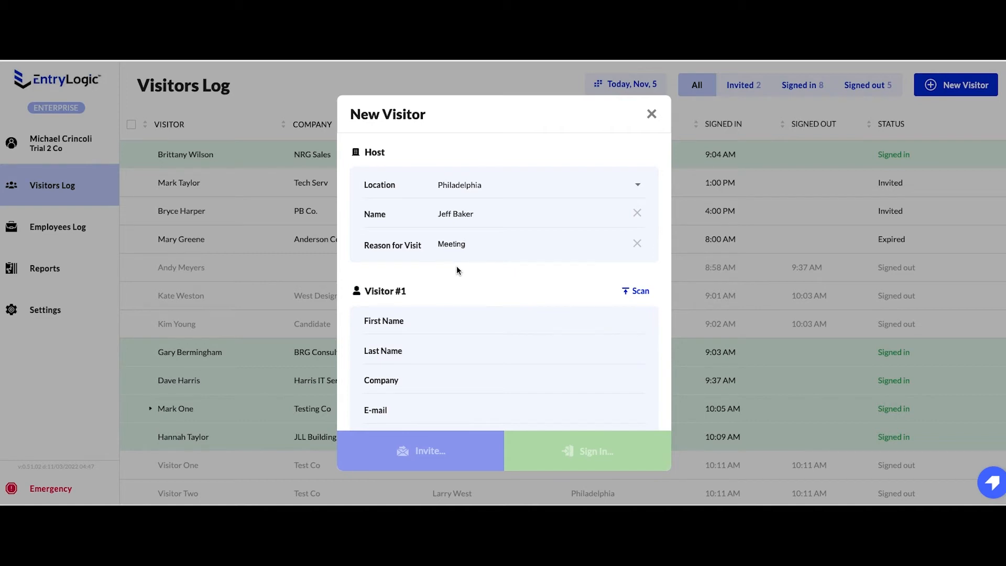
- Examine the Visitor #1 detail fields in the new visitor form and close it without saving
scroll(447, 326, "down", 1)
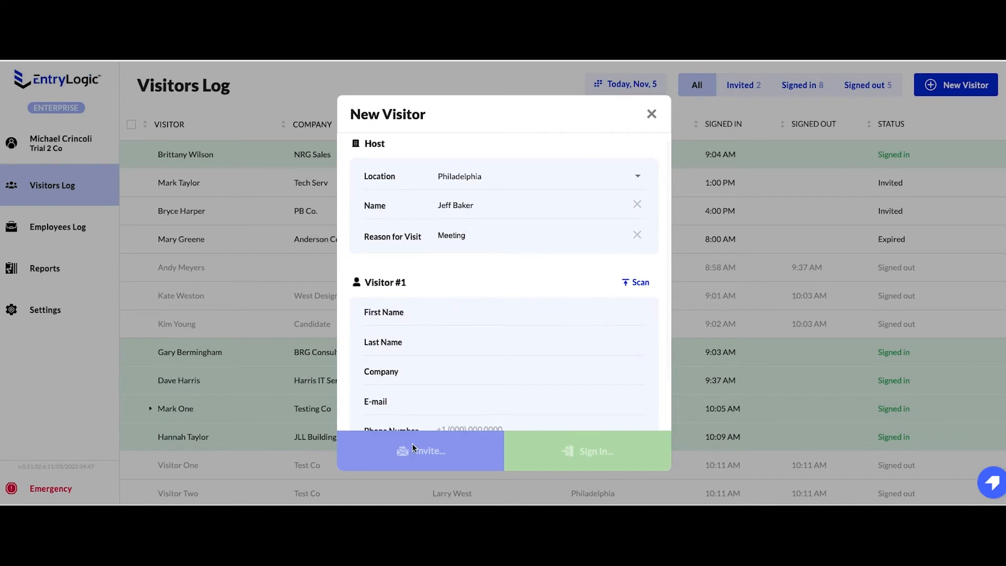
scroll(459, 336, "down", 2)
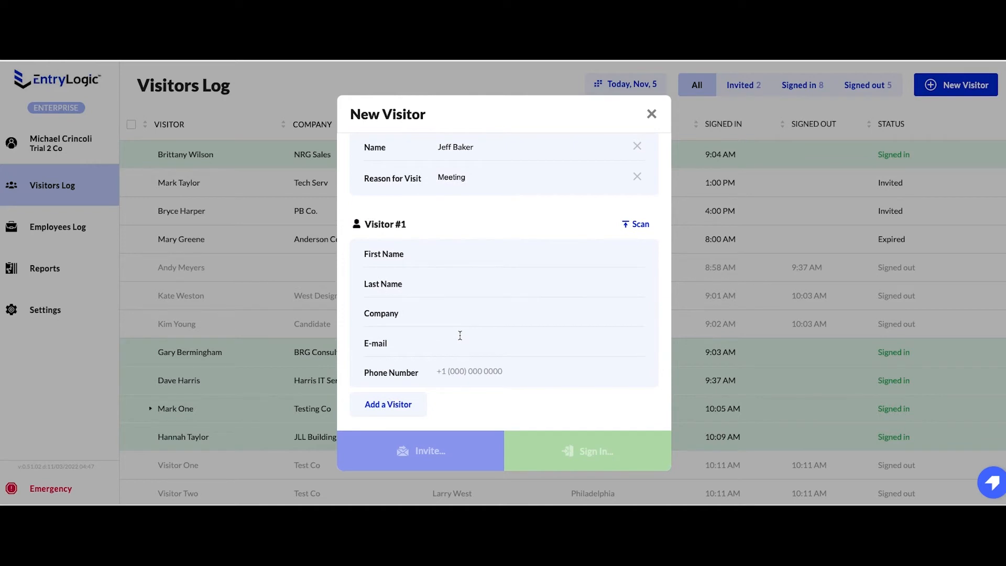
scroll(609, 220, "up", 1)
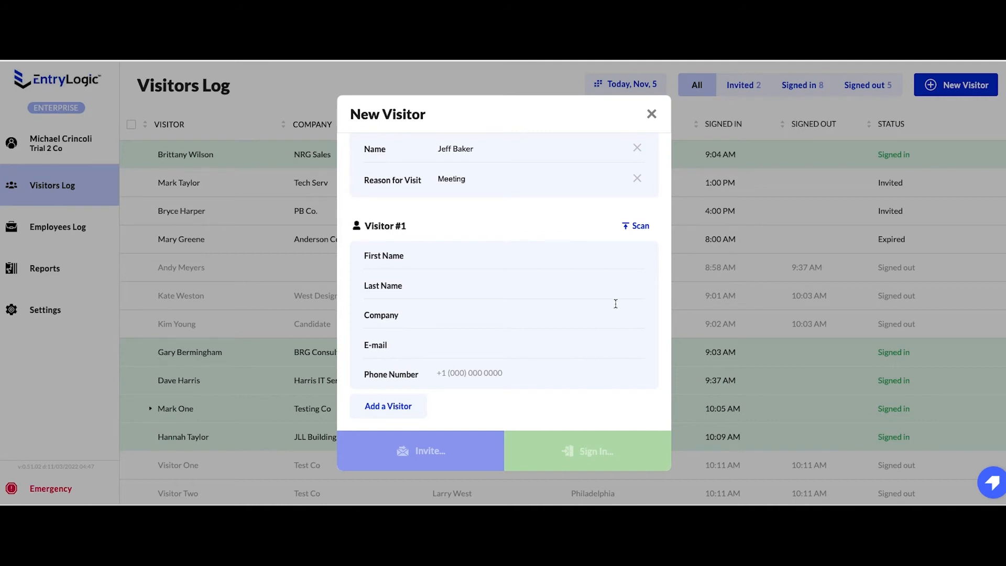
left_click(650, 115)
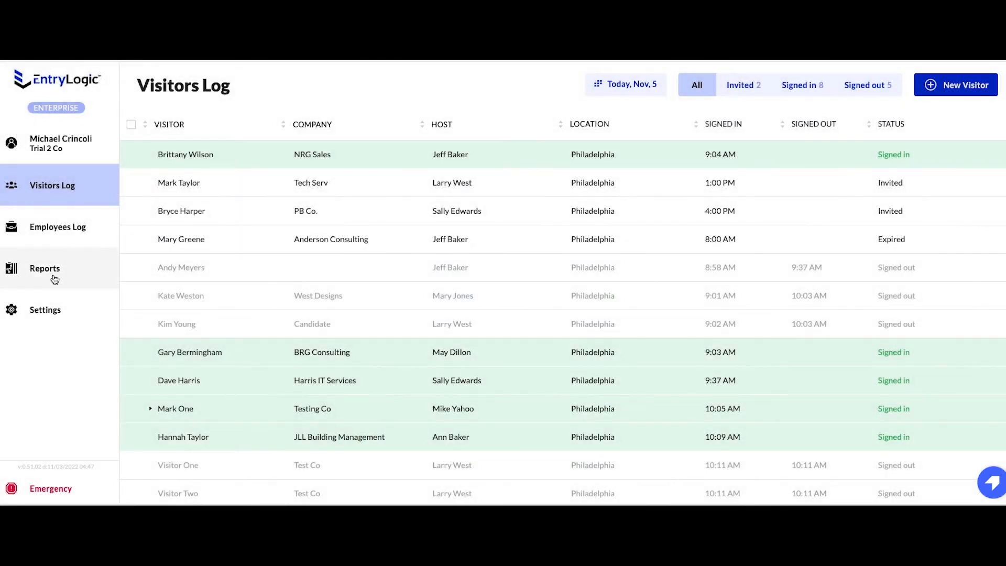
- Open the visit reports and examine the date range, sorting, location filter and export options
left_click(54, 278)
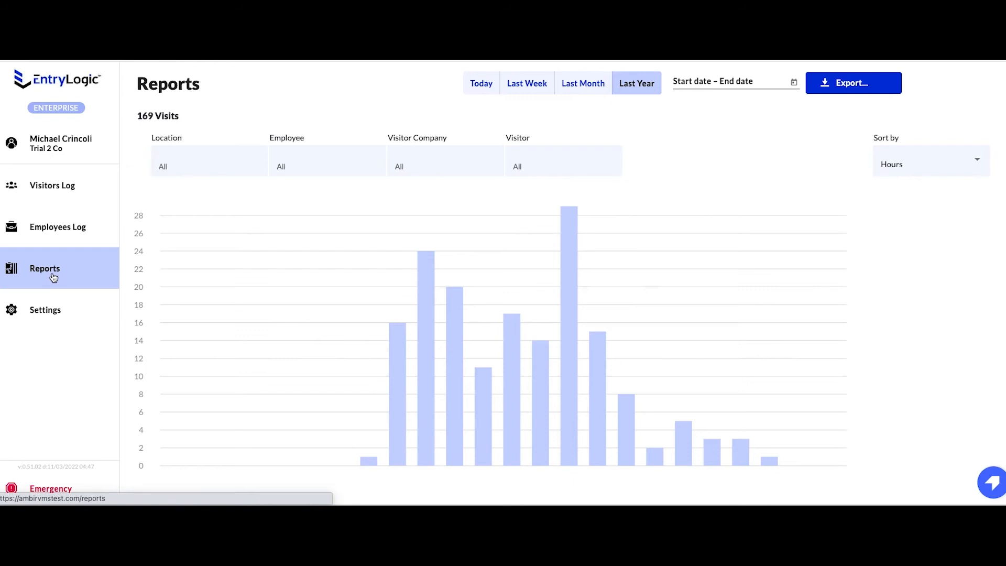
left_click(731, 80)
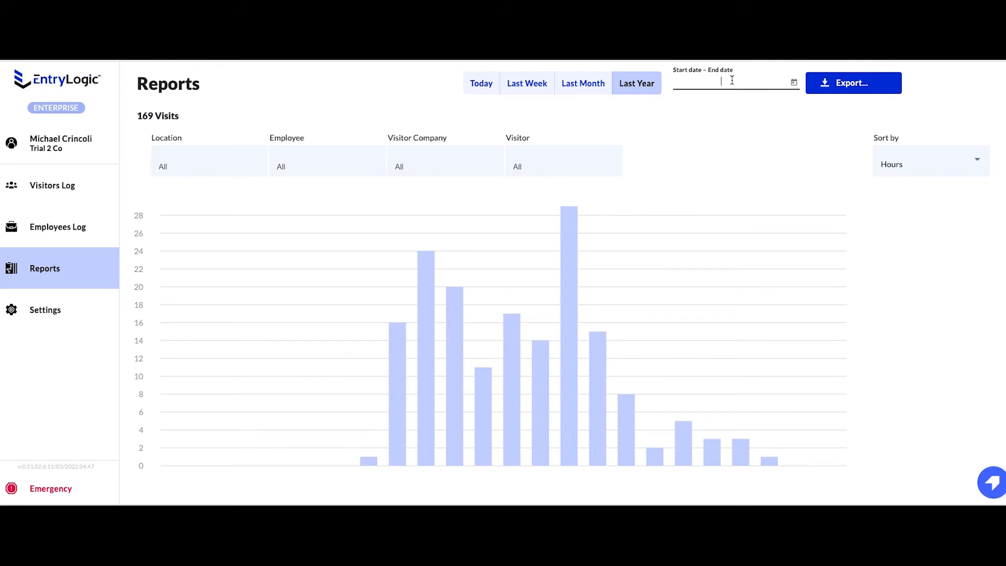
left_click(911, 168)
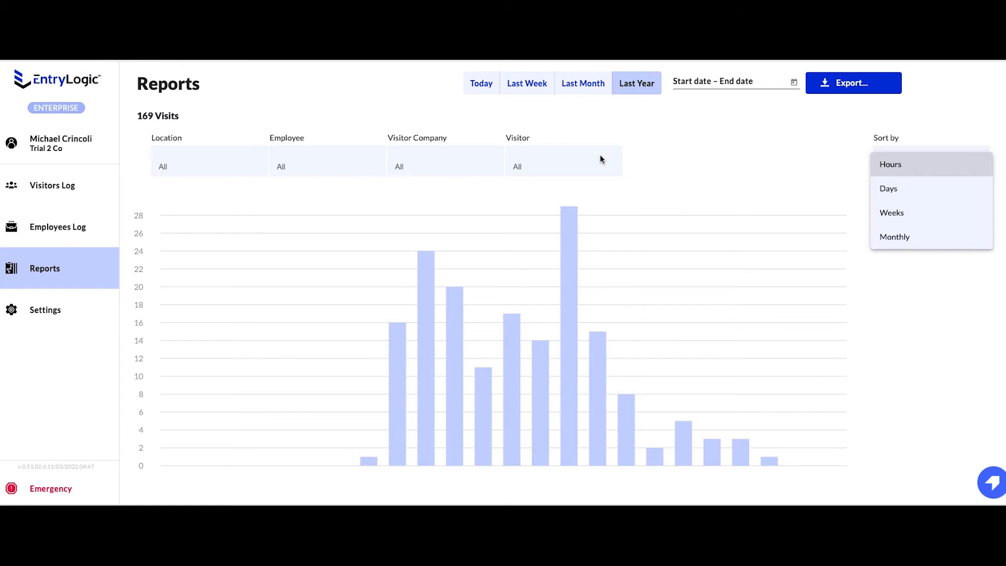
left_click(199, 167)
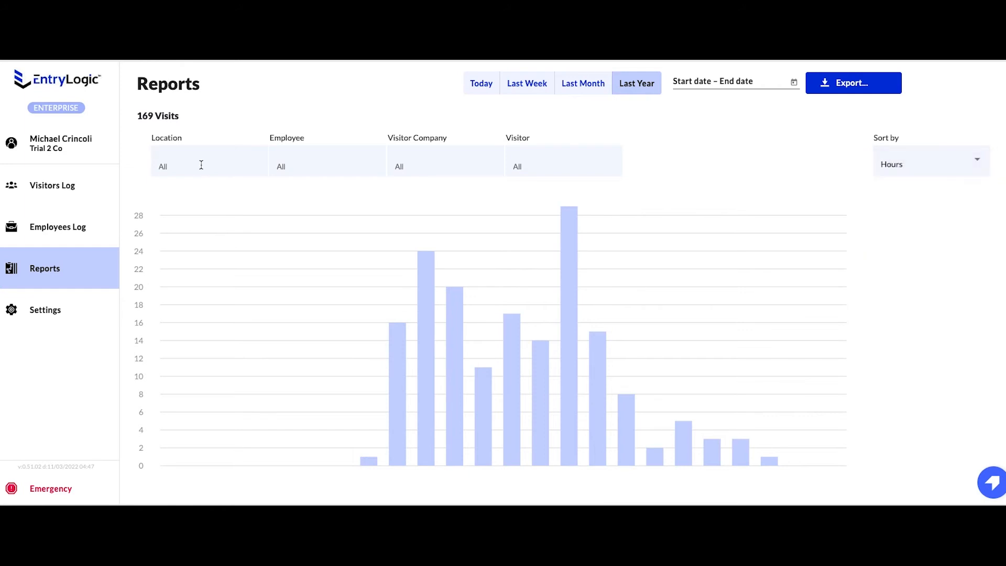
left_click(175, 166)
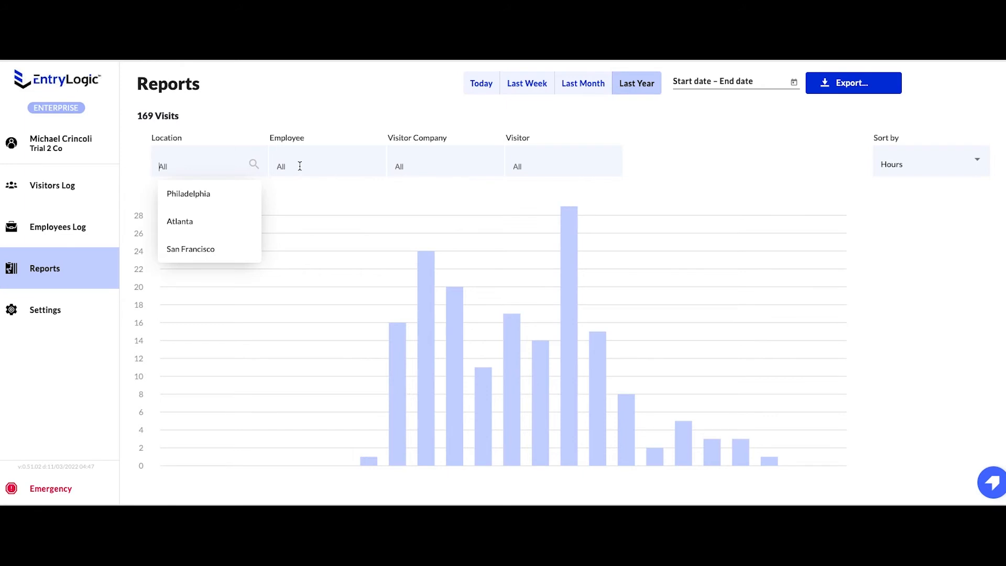
left_click(834, 82)
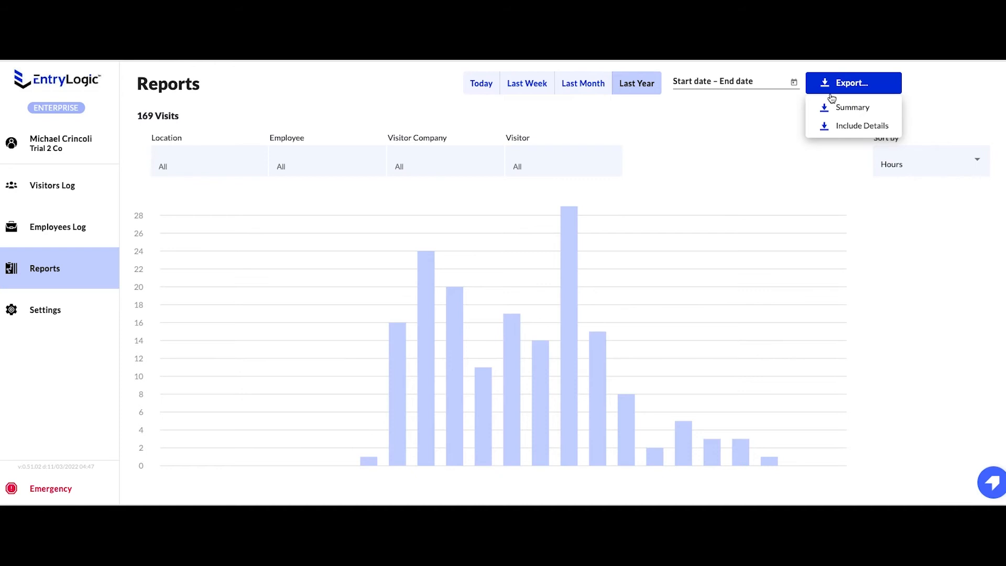
- Try excluding and re-including Visitors in the emergency alert audience, and view the emergency history
left_click(48, 490)
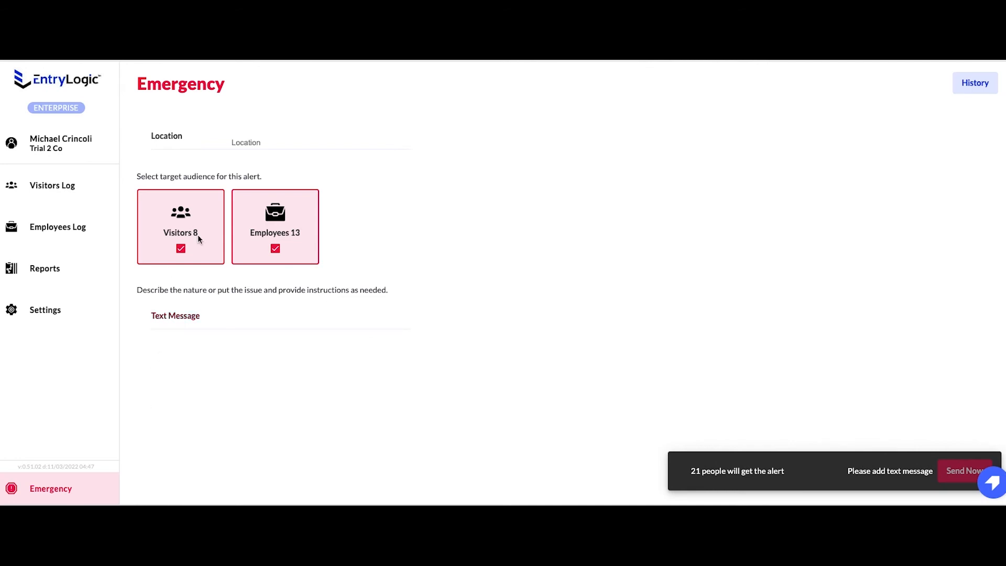
left_click(181, 249)
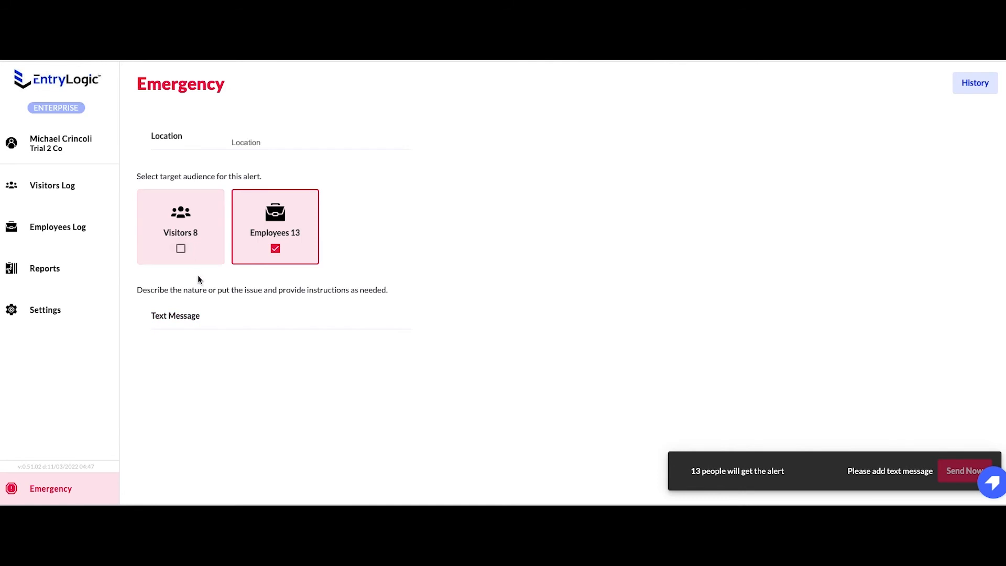
left_click(181, 248)
left_click(237, 321)
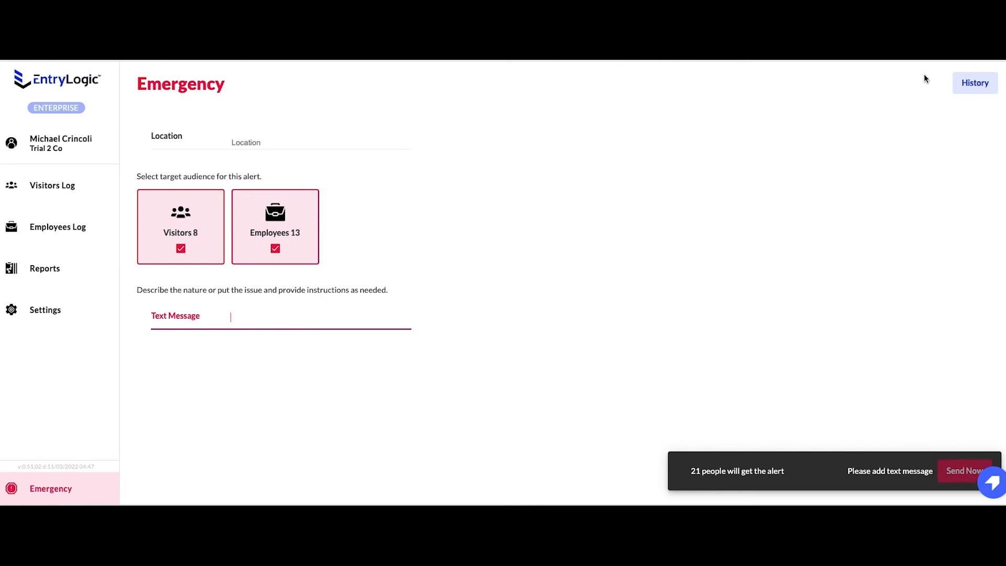
left_click(955, 85)
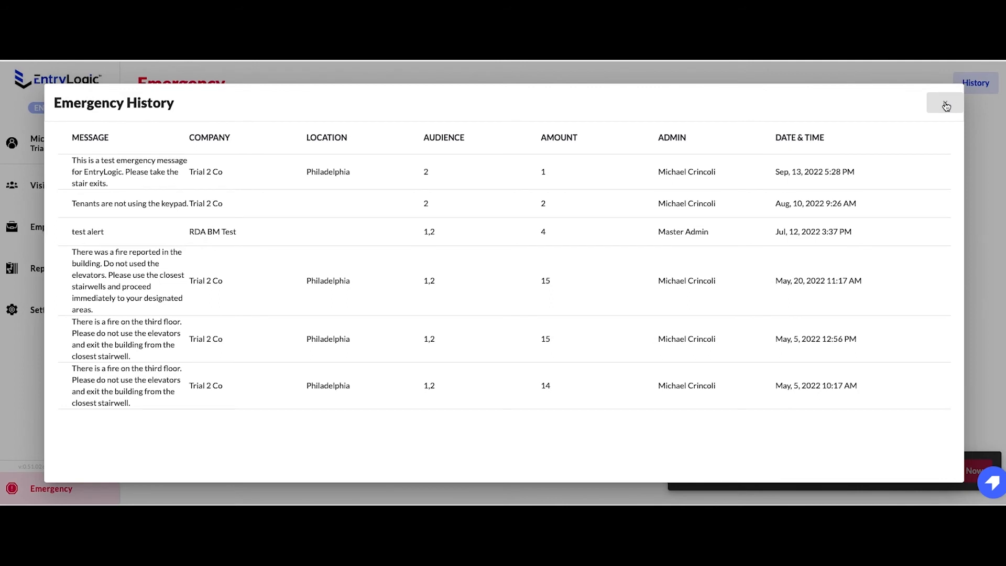
left_click(945, 107)
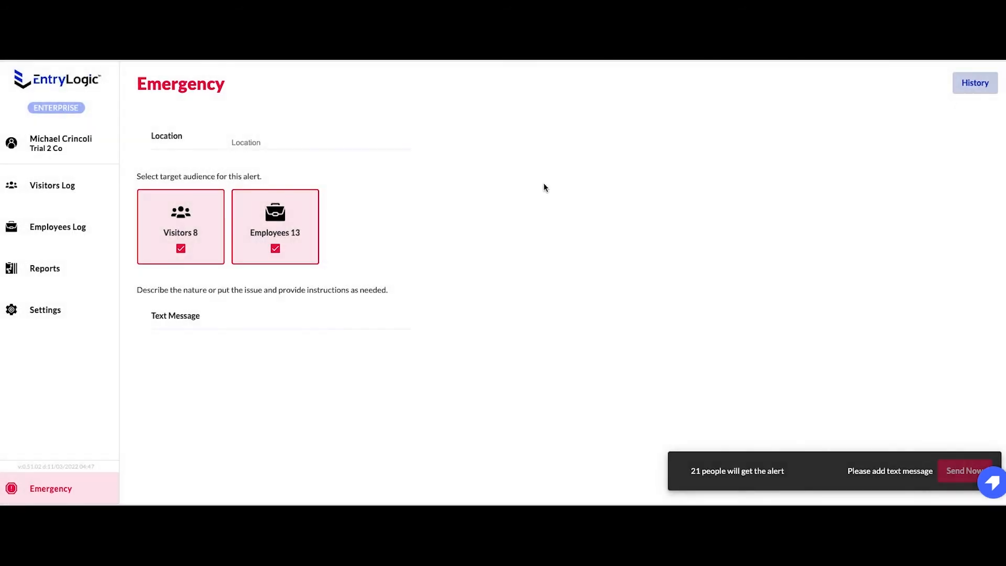
- Return to the Visitors Log, open the settings and look through the Employees and Roles & Permissions pages
left_click(59, 235)
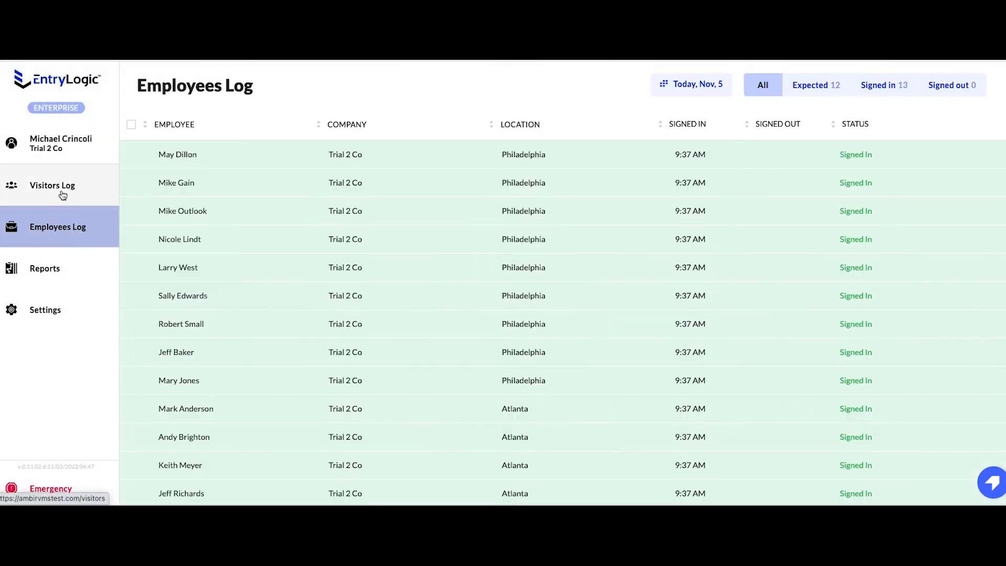
left_click(62, 190)
left_click(45, 309)
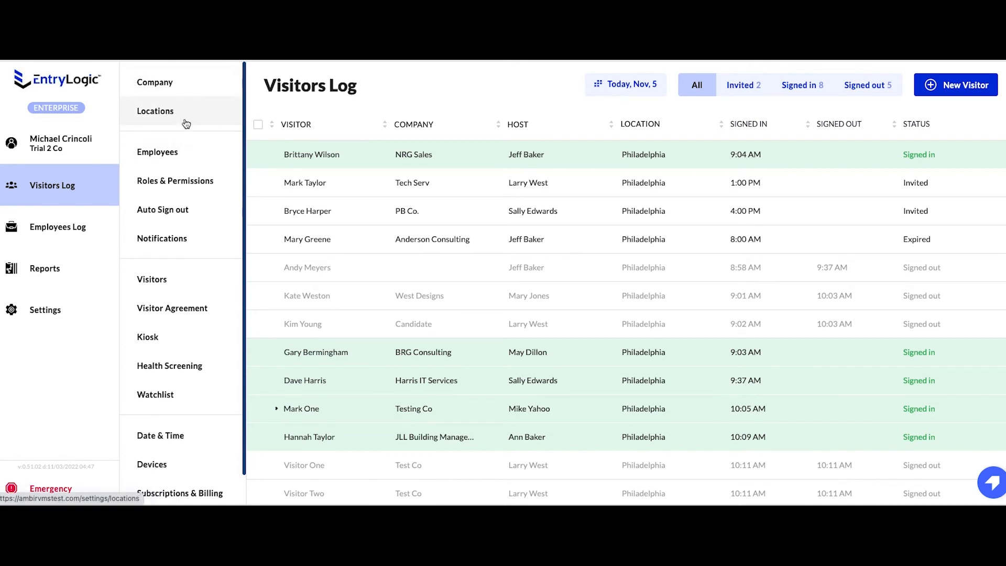
left_click(158, 149)
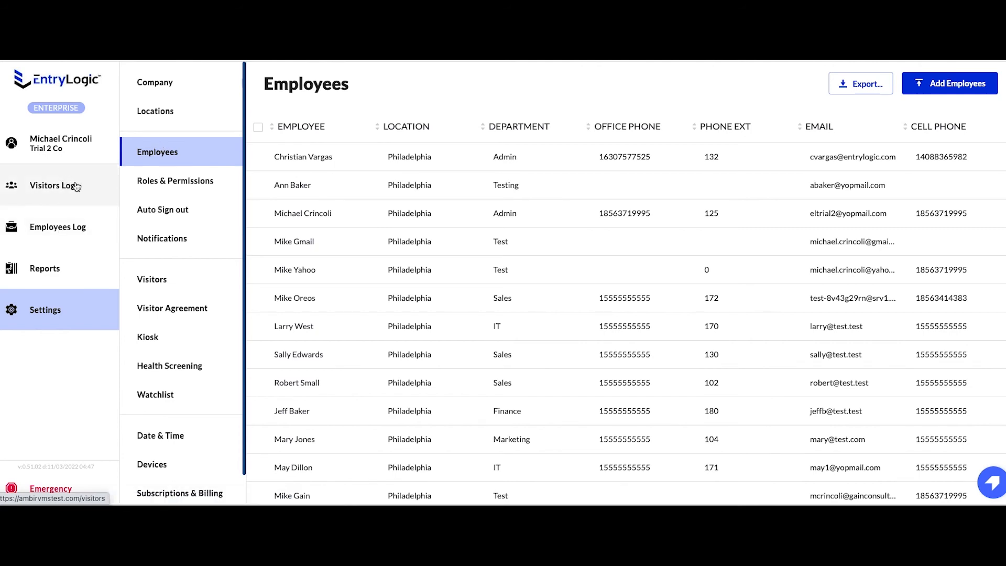
left_click(199, 183)
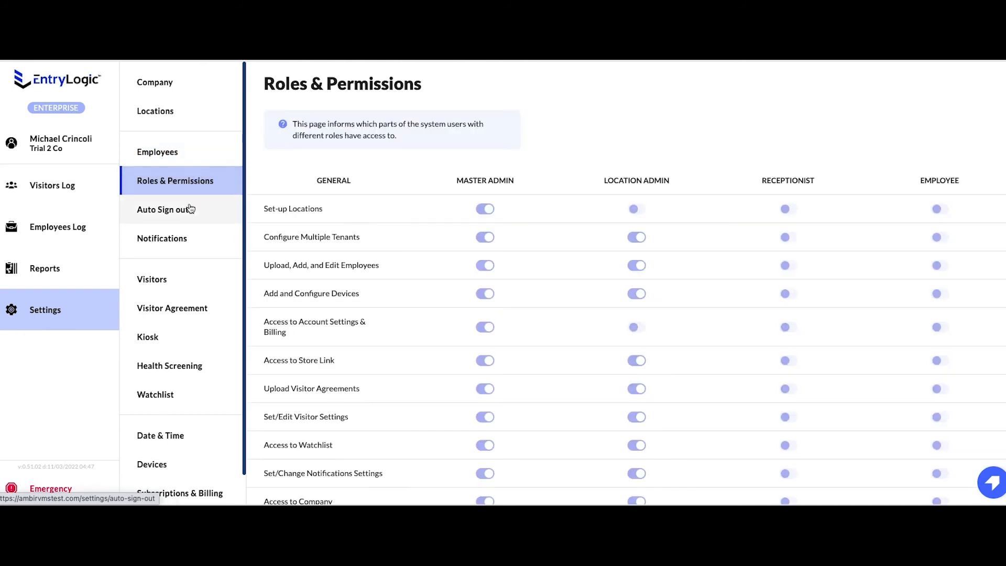
- Examine the notification means and events, and the visitor fields and host options in the settings
left_click(173, 241)
scroll(268, 247, "down", 1)
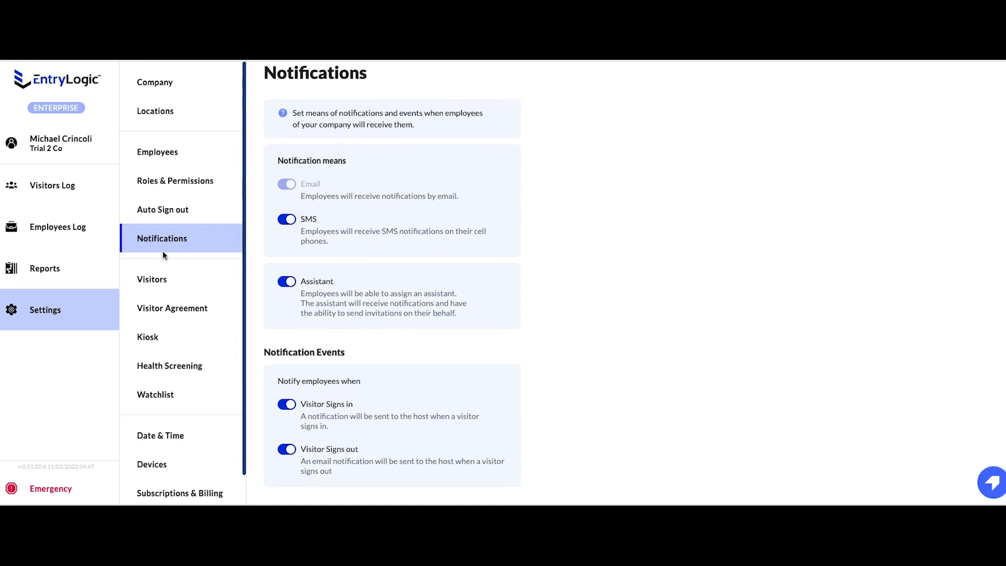
left_click(181, 280)
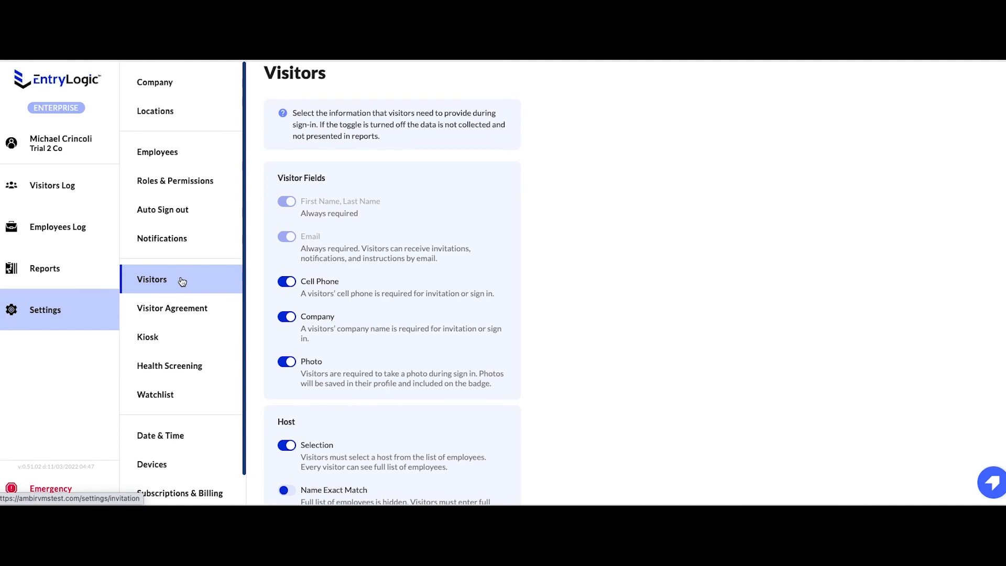
scroll(198, 288, "down", 1)
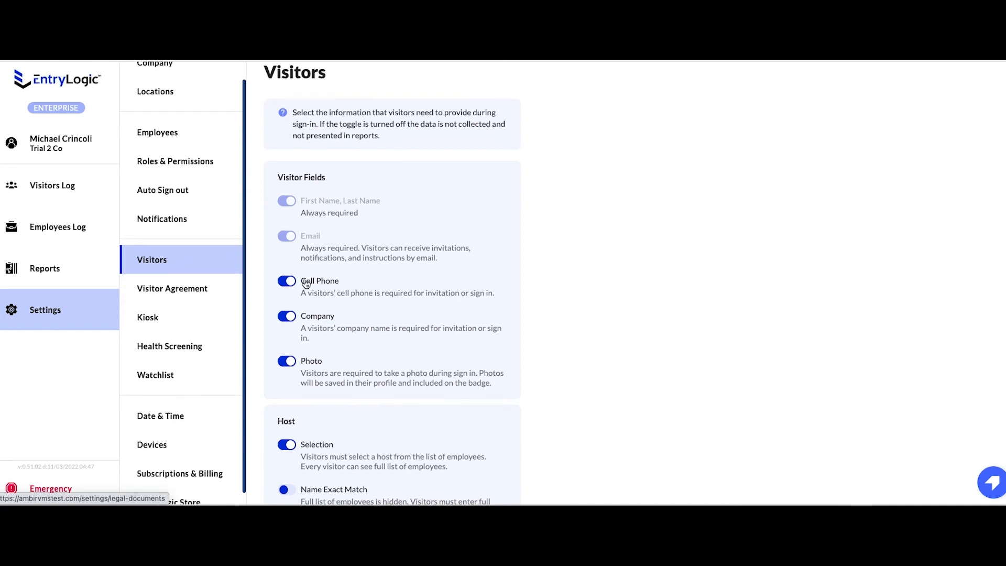
scroll(304, 277, "down", 3)
scroll(306, 280, "up", 3)
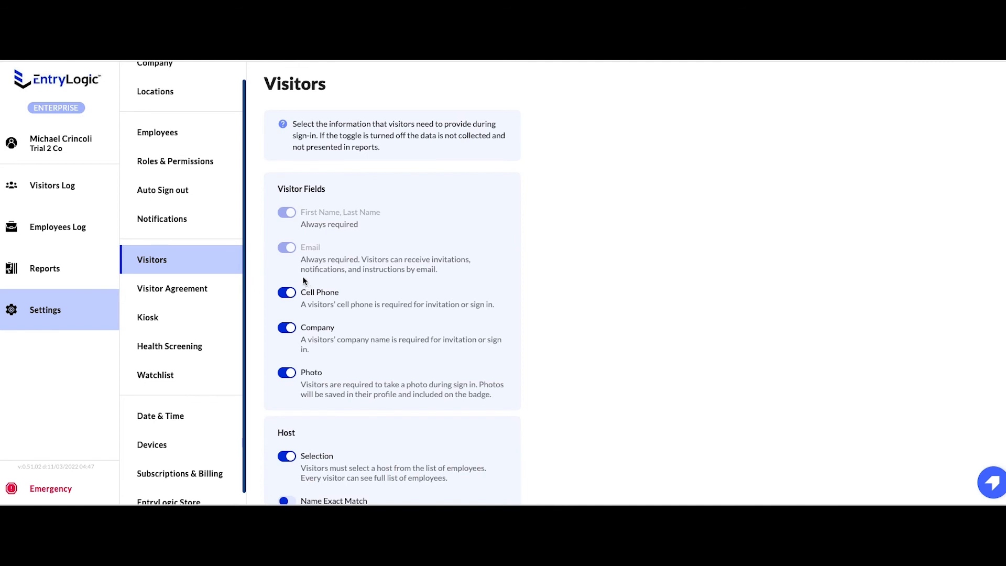
- Look through the Visitor Agreement document and acceptance terms, and the Kiosk welcome message and logo settings
left_click(180, 291)
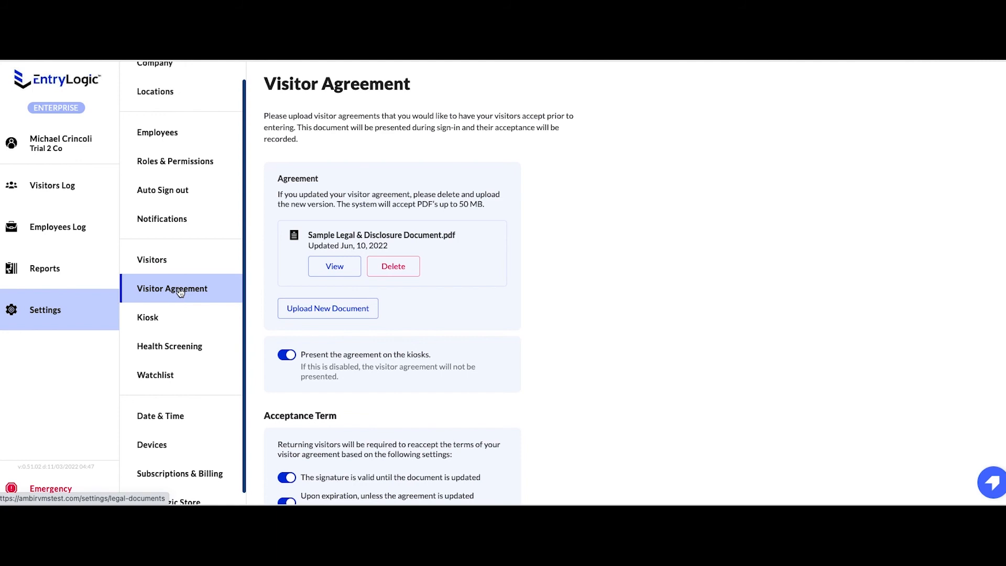
scroll(265, 303, "down", 1)
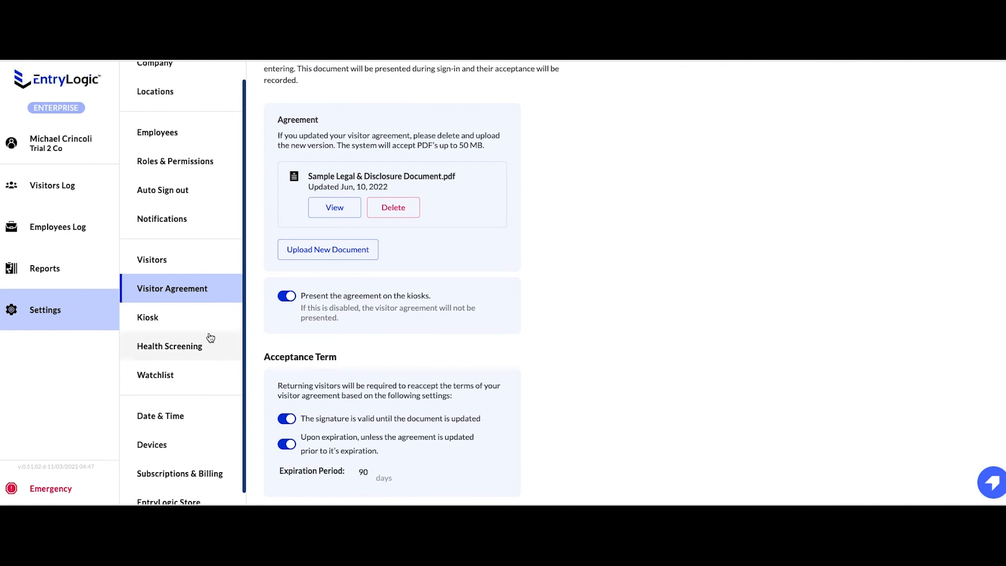
left_click(172, 317)
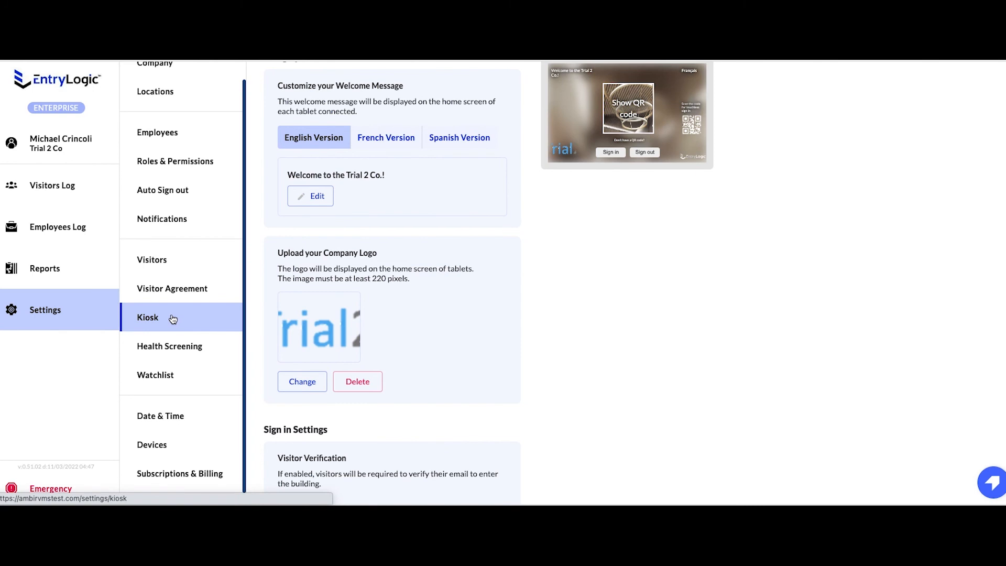
scroll(181, 333, "down", 1)
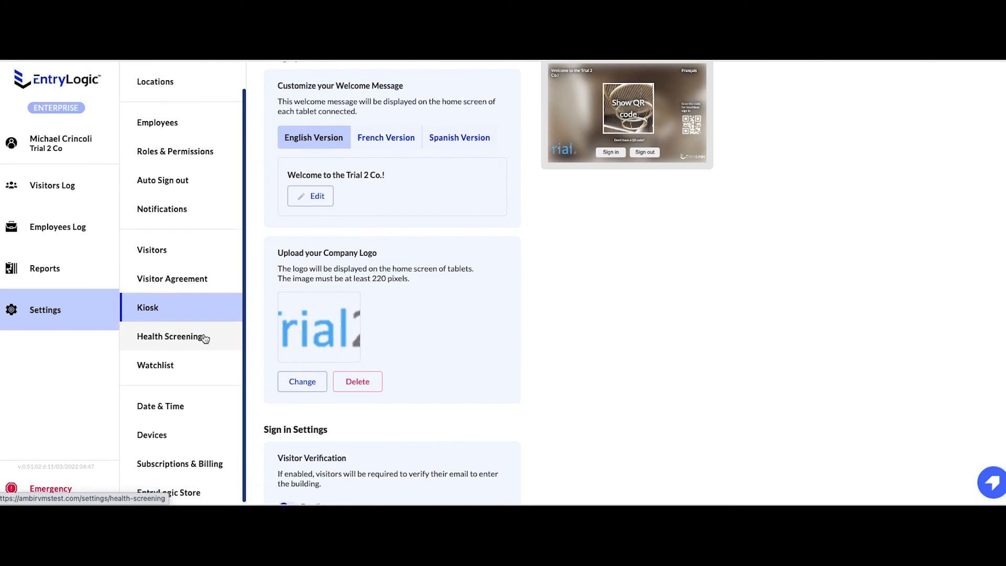
- Enable Health Screening so that visitors are presented with screening questions during sign-in
left_click(200, 341)
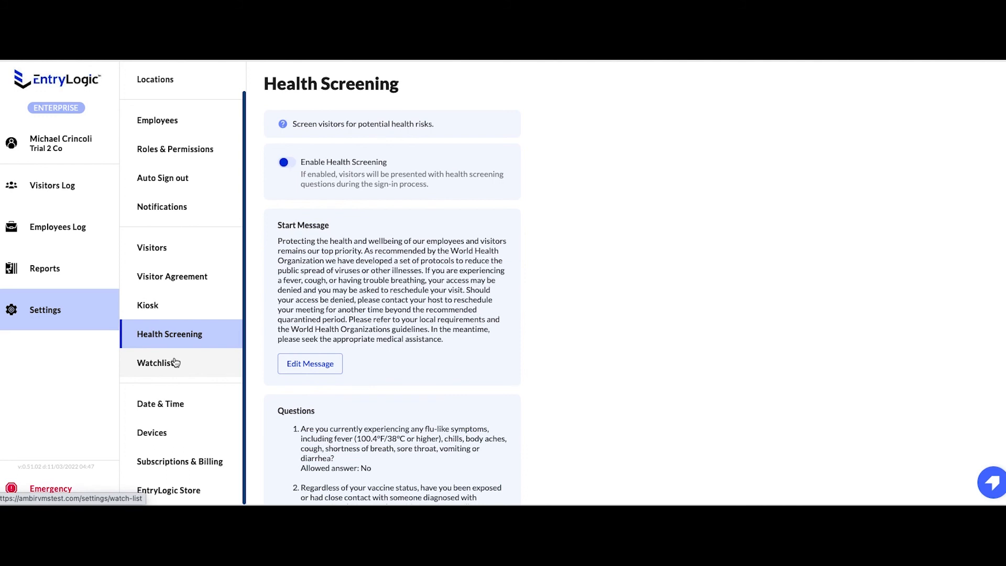
left_click(286, 162)
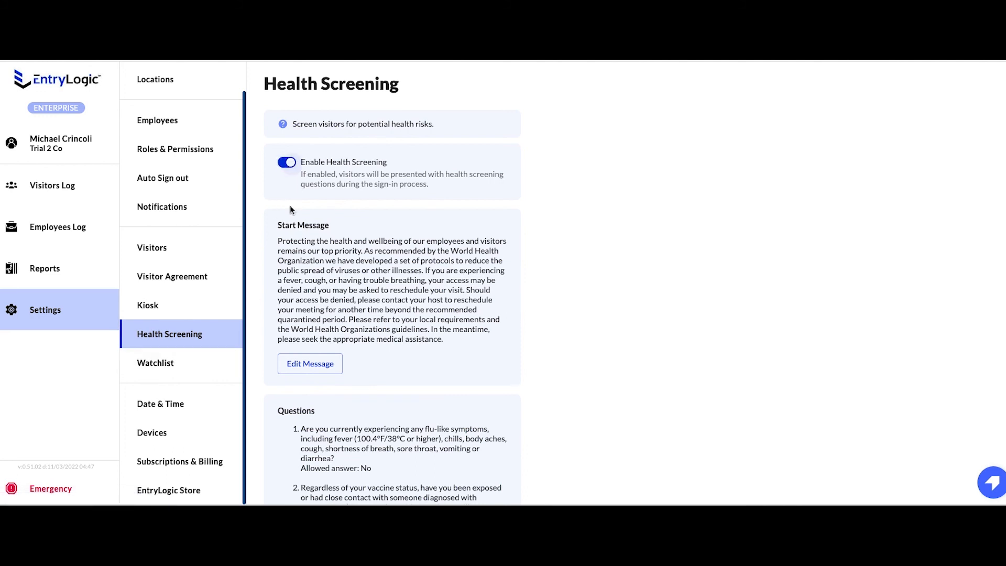
- View the Watchlist and Devices settings pages, and return to the Visitors Log
left_click(176, 363)
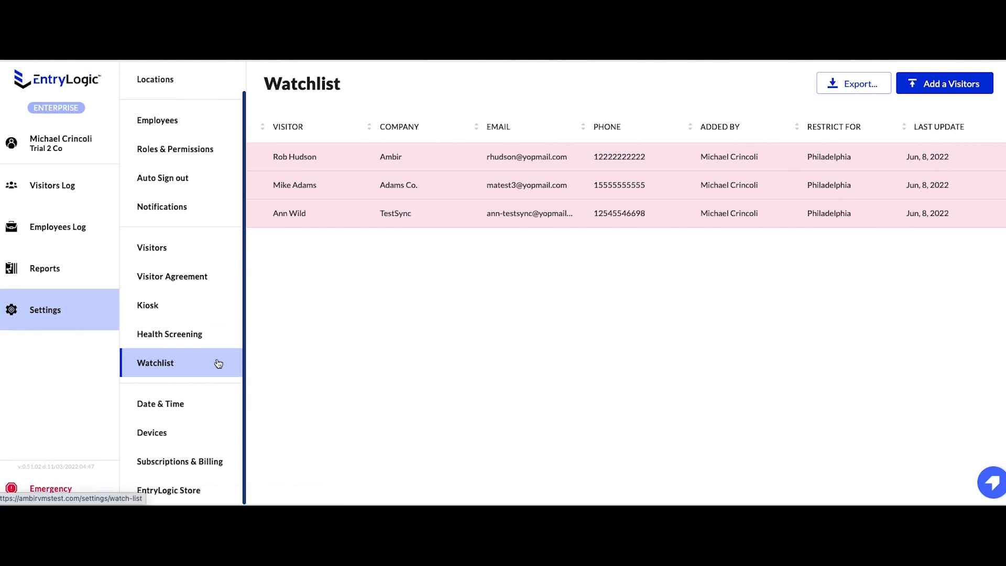
left_click(172, 435)
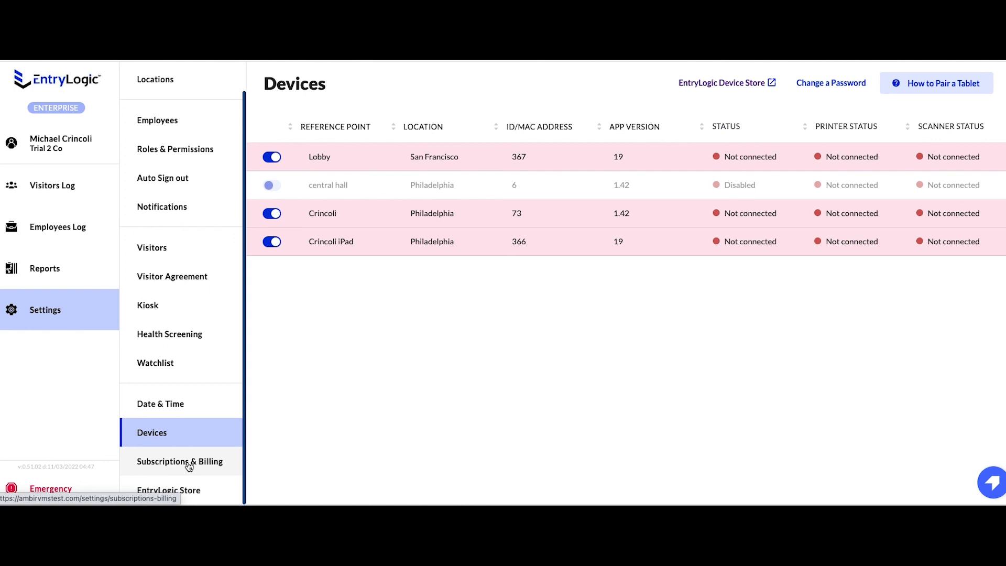
left_click(62, 190)
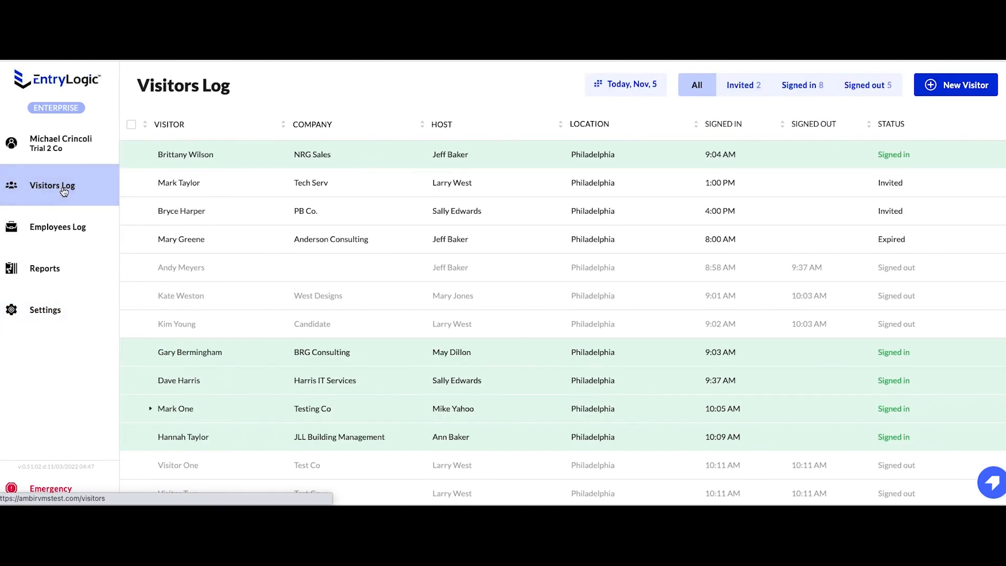